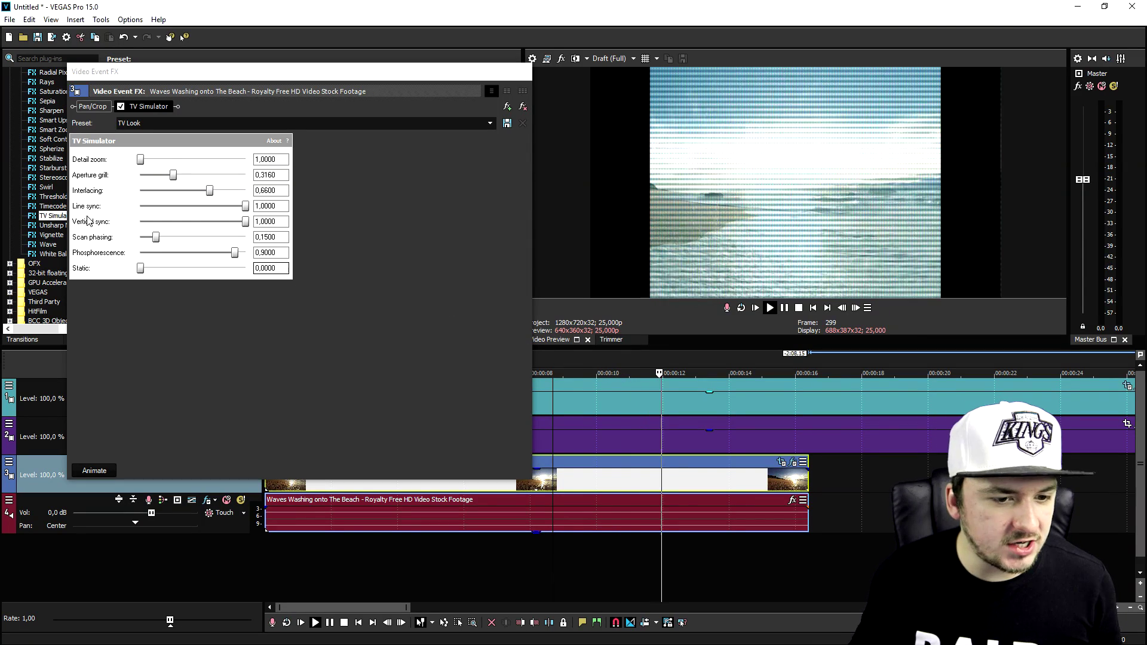
# Step: Stop playback and set TV Simulator Aperture grill 0,1420, Interlacing 0,7600, Line sync to minimum
pyautogui.press('space')
pyautogui.moveTo(141, 162); pyautogui.dragTo(187, 157)
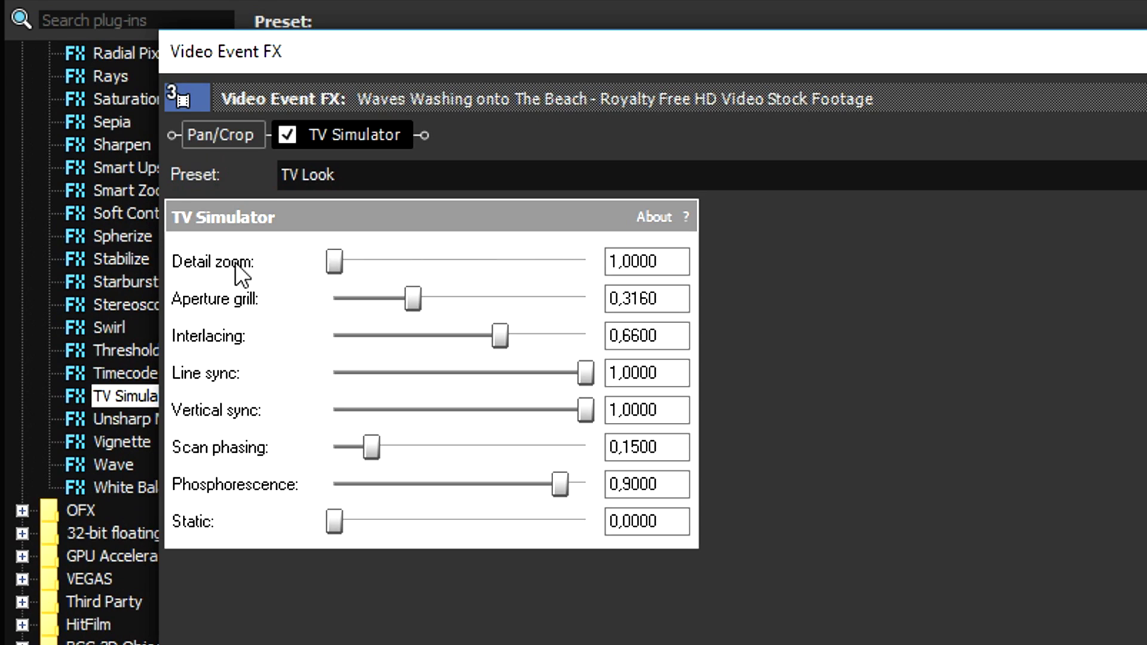
pyautogui.moveTo(413, 299)
pyautogui.mouseDown()
pyautogui.moveTo(476, 294)
pyautogui.moveTo(432, 305)
pyautogui.mouseUp()
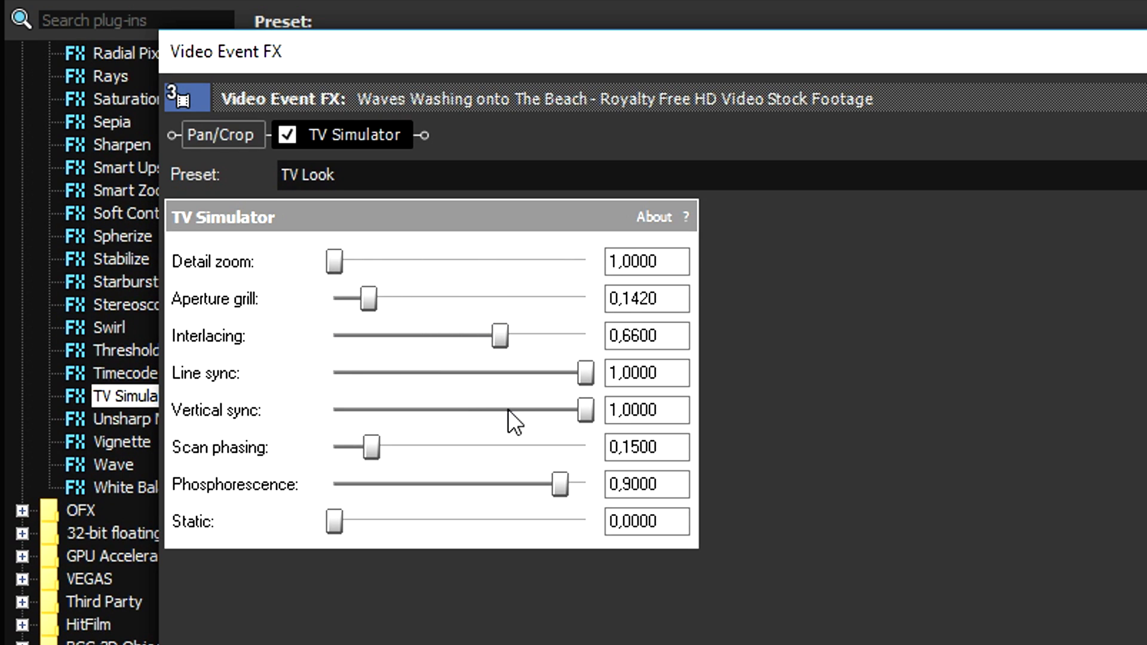
pyautogui.moveTo(502, 335); pyautogui.dragTo(526, 338)
pyautogui.click(584, 372)
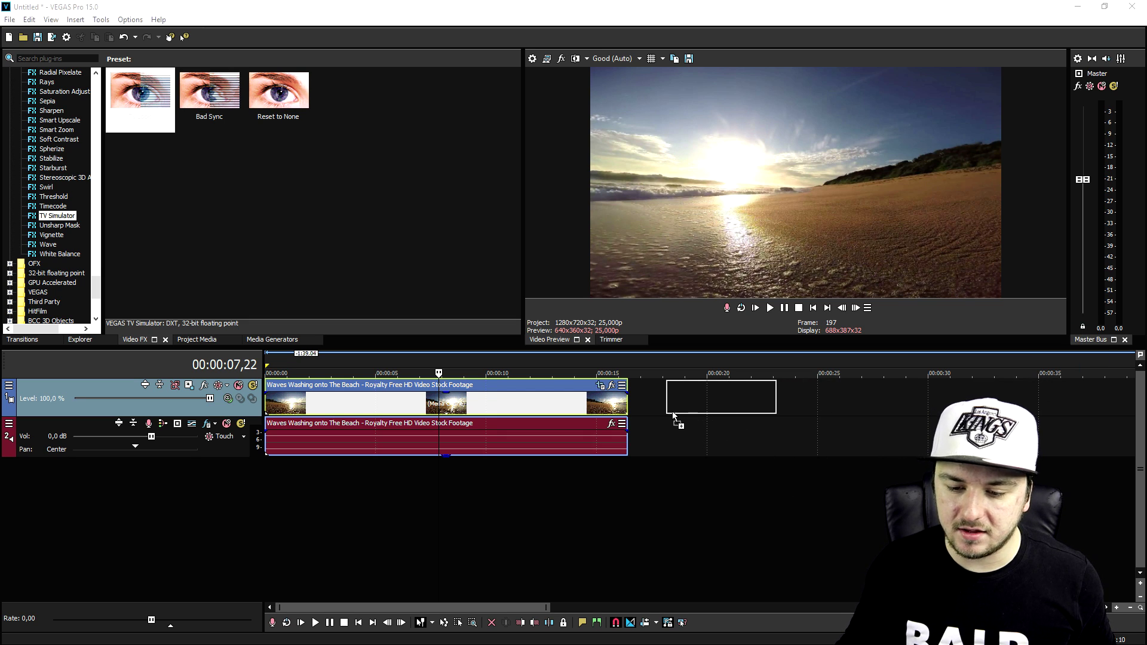
# Step: Add the HD-to-Silent-transparent clip, move it onto a new top video track and open its Event FX
pyautogui.moveTo(672, 411); pyautogui.dragTo(672, 411)
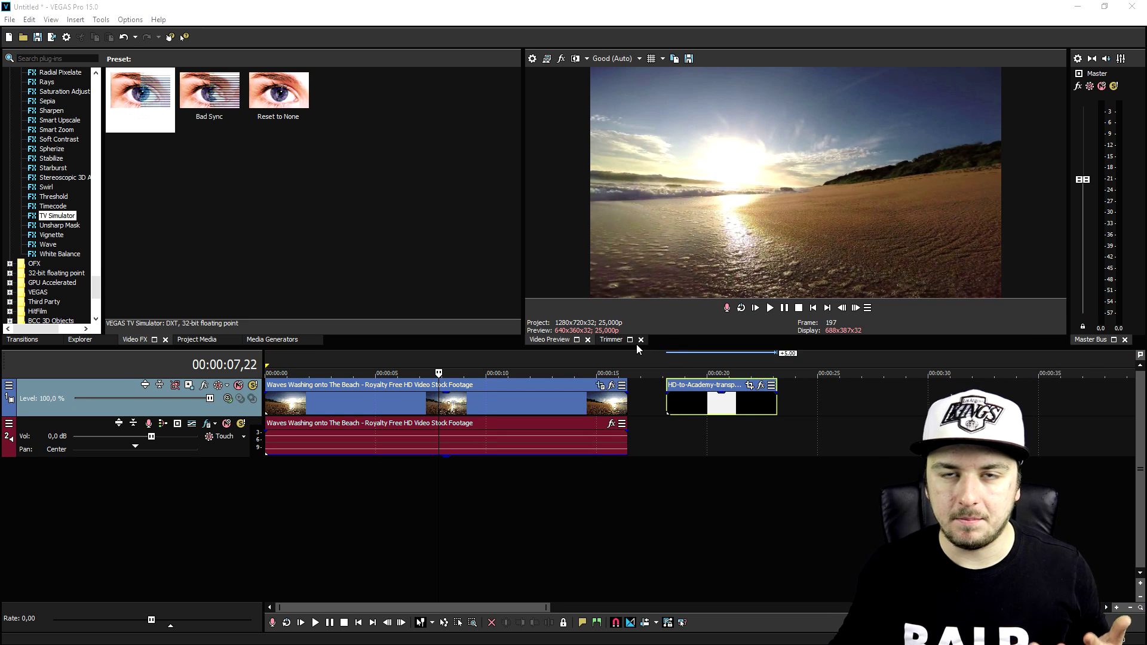
pyautogui.rightClick(651, 397)
pyautogui.click(647, 396)
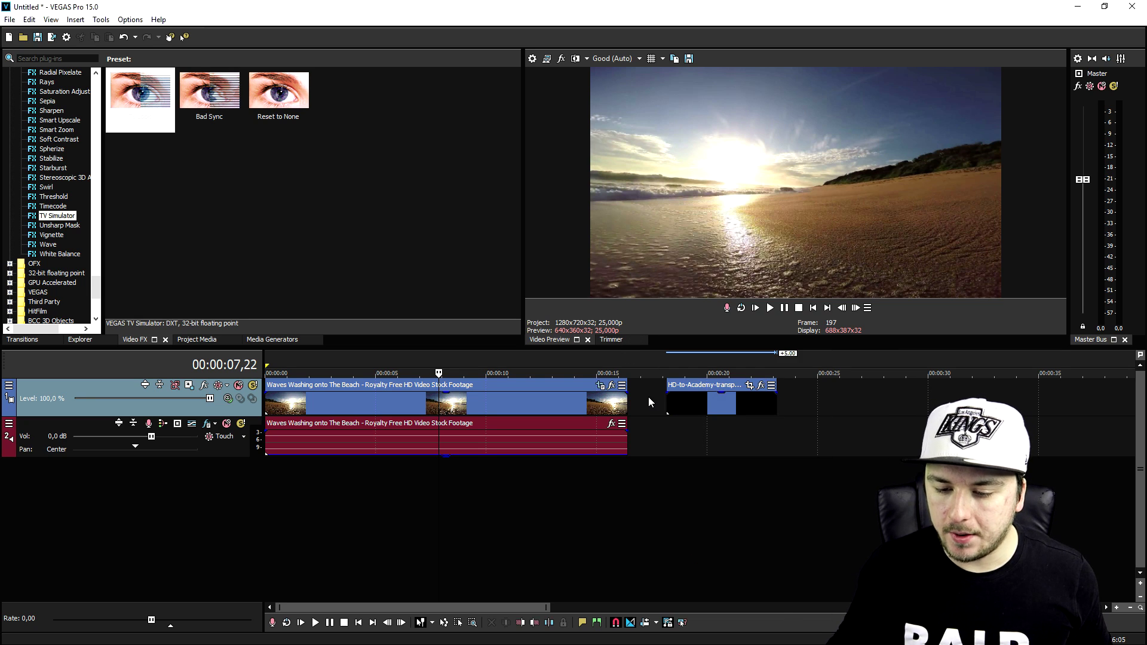
pyautogui.rightClick(648, 398)
pyautogui.click(722, 495)
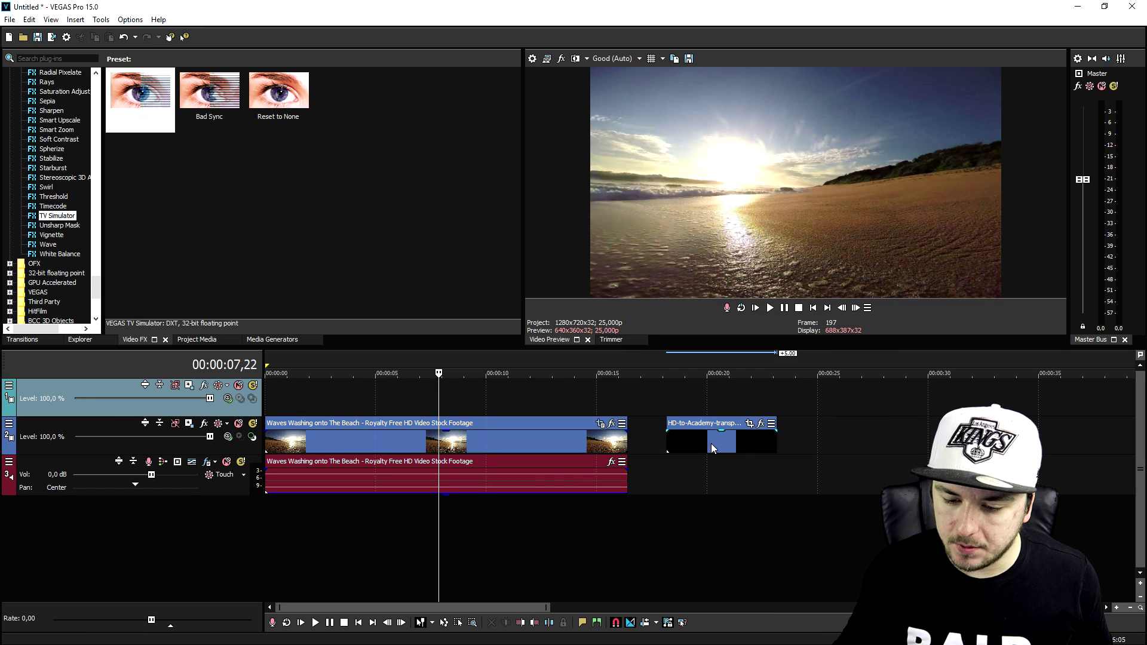
pyautogui.moveTo(710, 443); pyautogui.dragTo(437, 405)
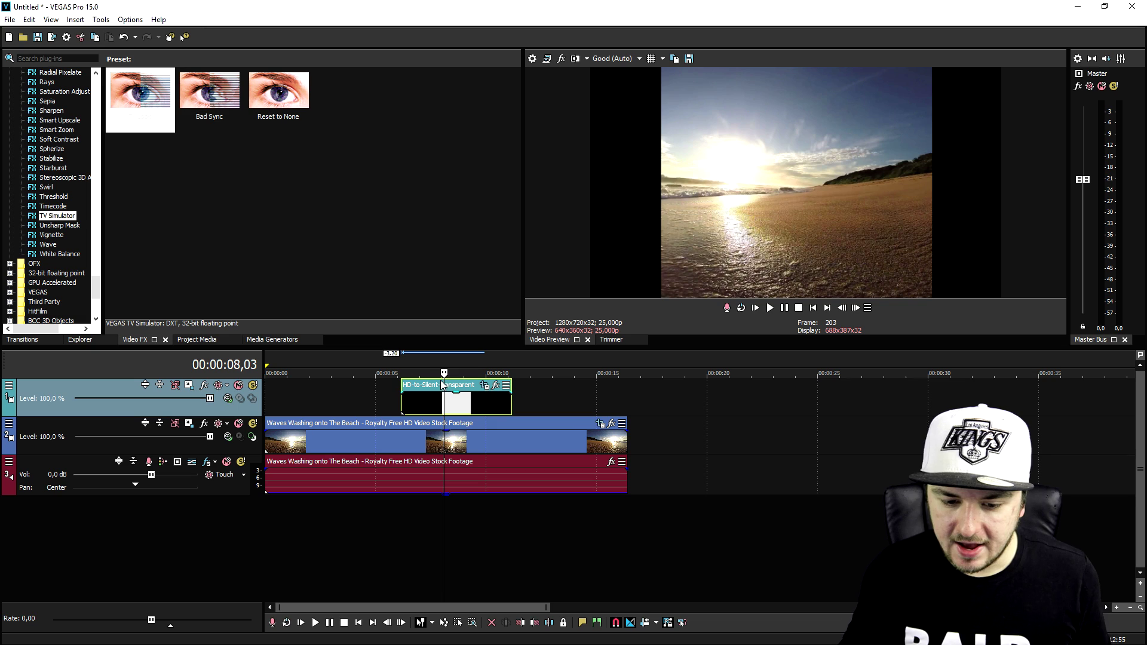
pyautogui.click(600, 425)
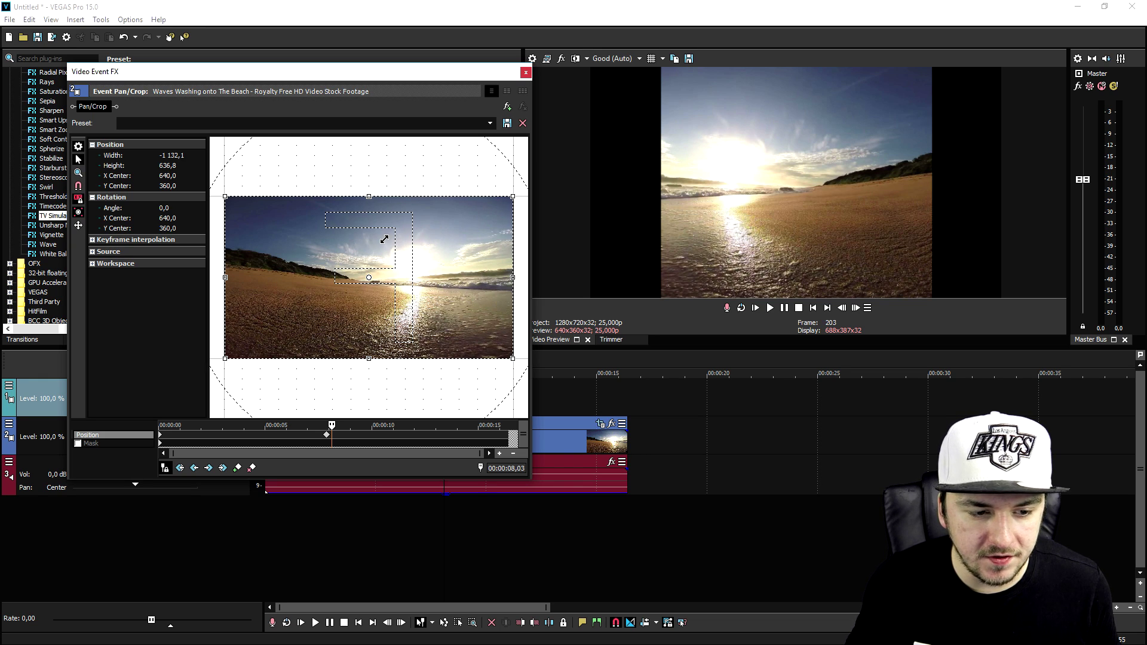
# Step: Zoom the beach footage slightly inside the black bars in Event Pan/Crop
pyautogui.scroll(1, 382, 250)
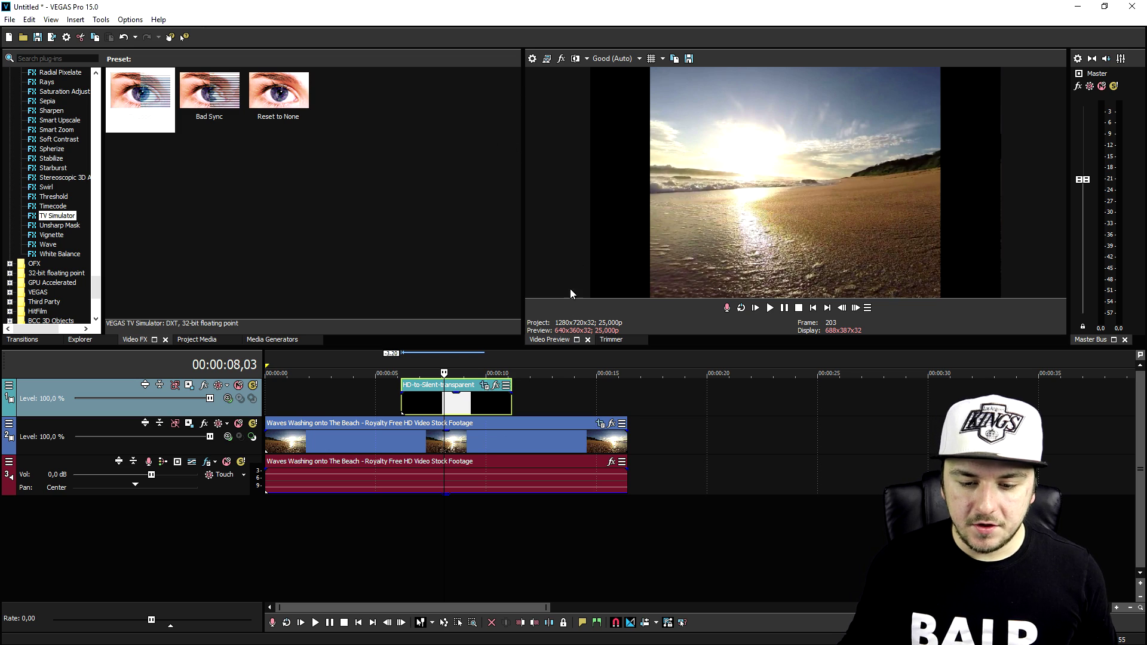
pyautogui.click(404, 399)
# Step: Stretch the black bars from 0 to about 15 s, add a top glitch track in Screen mode
pyautogui.moveTo(291, 408); pyautogui.dragTo(266, 399)
pyautogui.moveTo(512, 399); pyautogui.dragTo(635, 398)
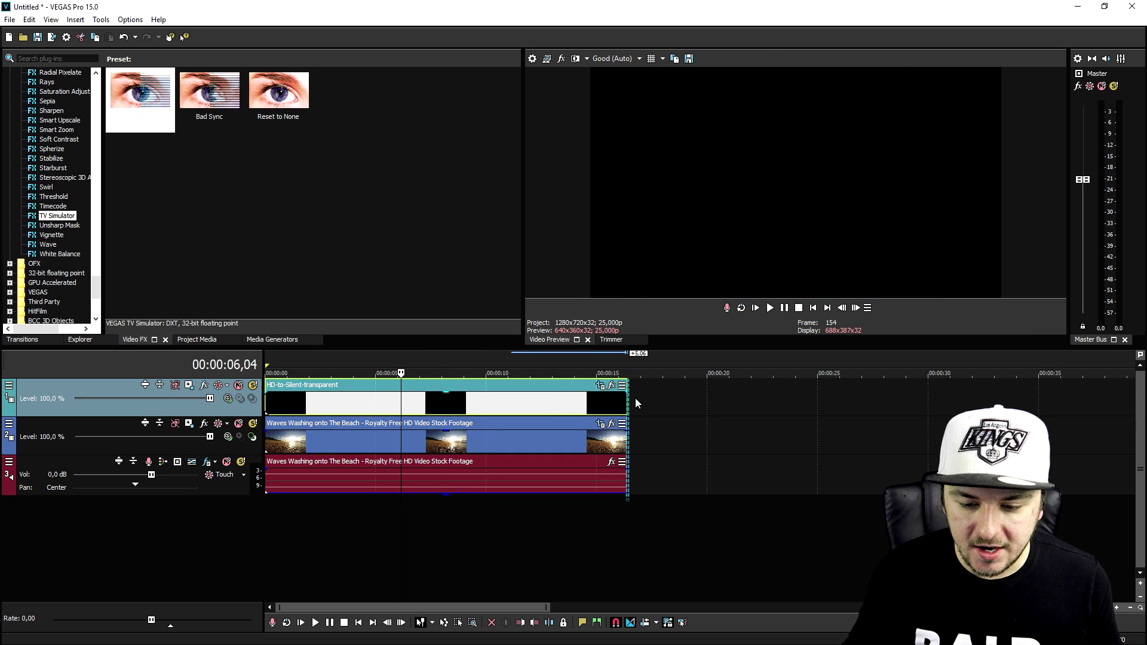
pyautogui.rightClick(658, 393)
pyautogui.click(720, 492)
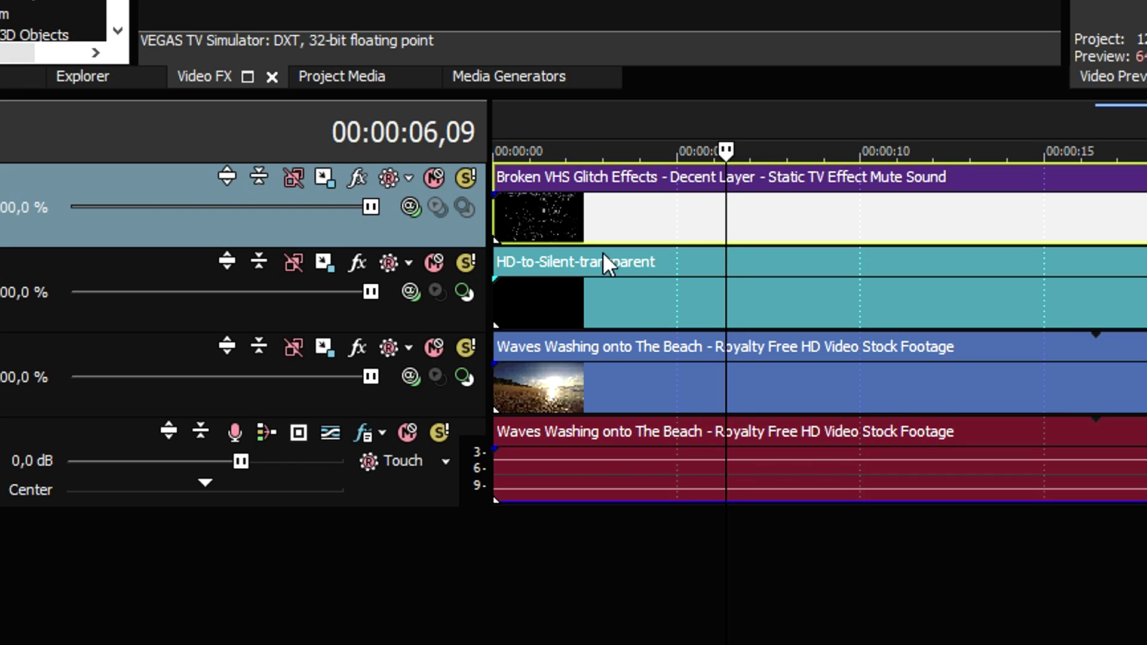
pyautogui.click(407, 214)
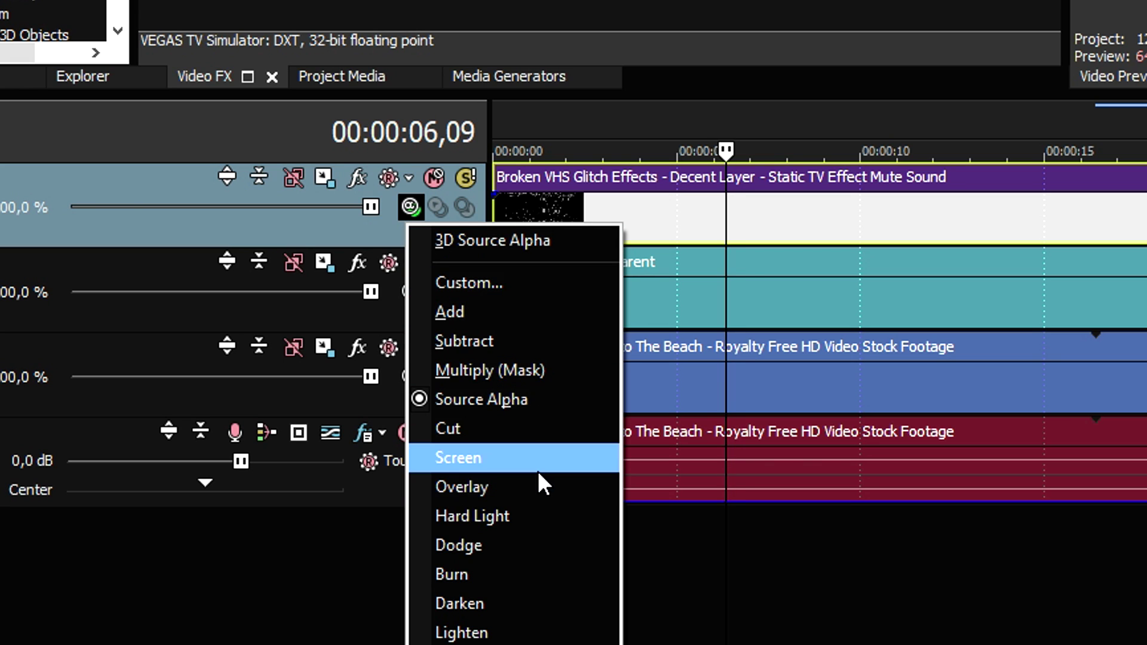
pyautogui.click(537, 470)
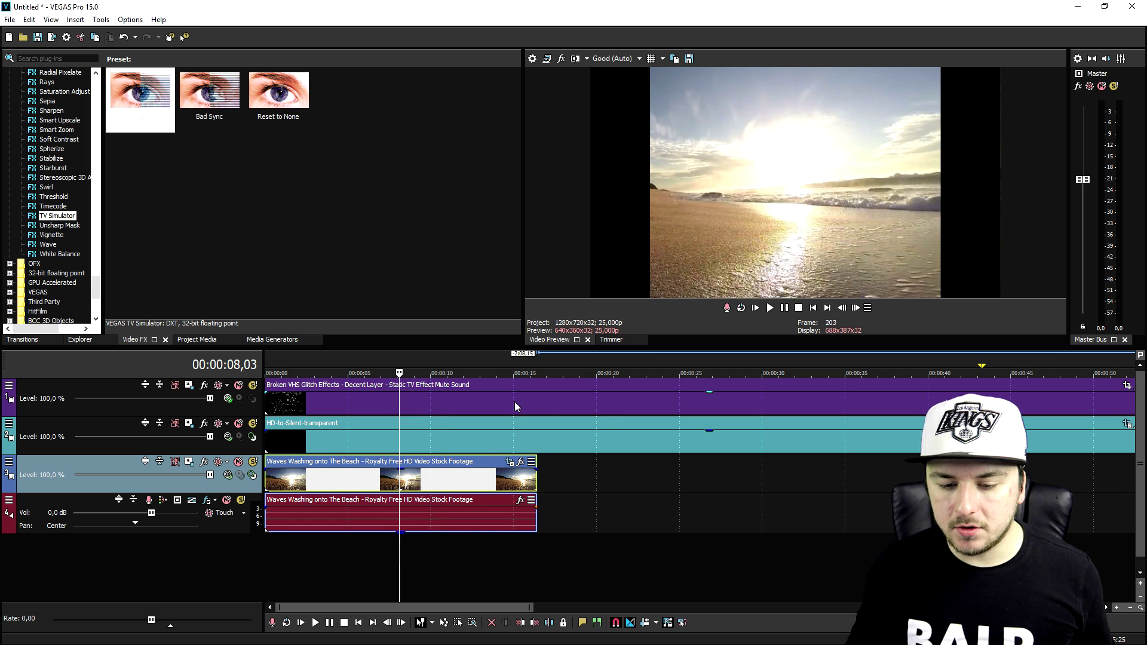
# Step: Move the black-bars track above the VHS glitch track and play the project to review
pyautogui.click(515, 401)
pyautogui.click(478, 411)
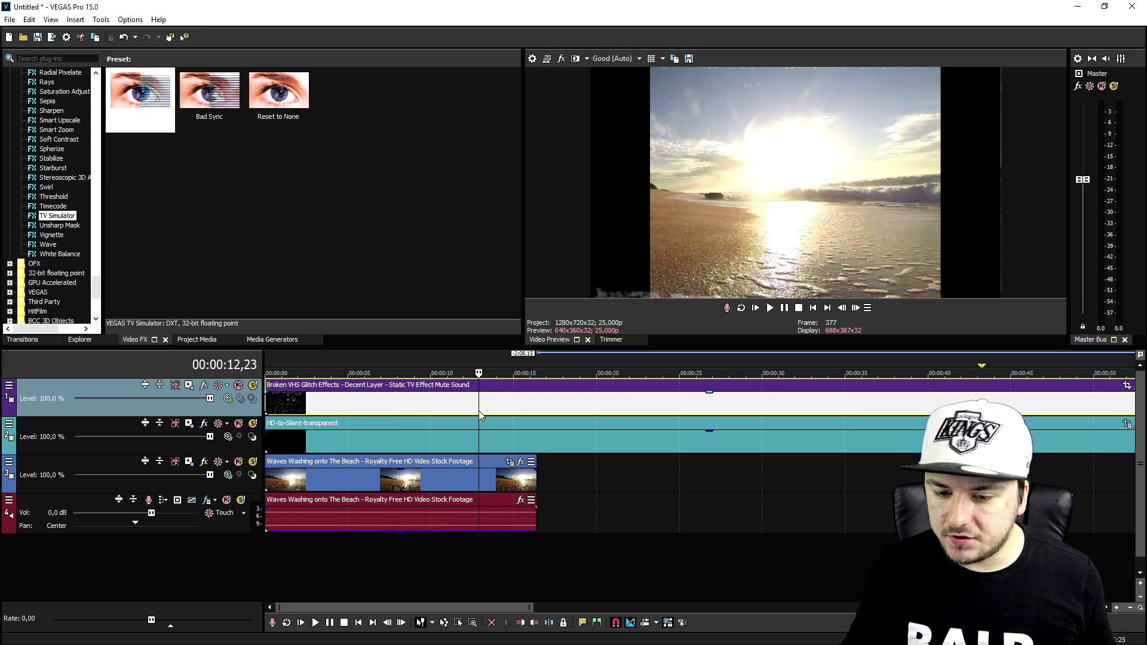
pyautogui.click(424, 409)
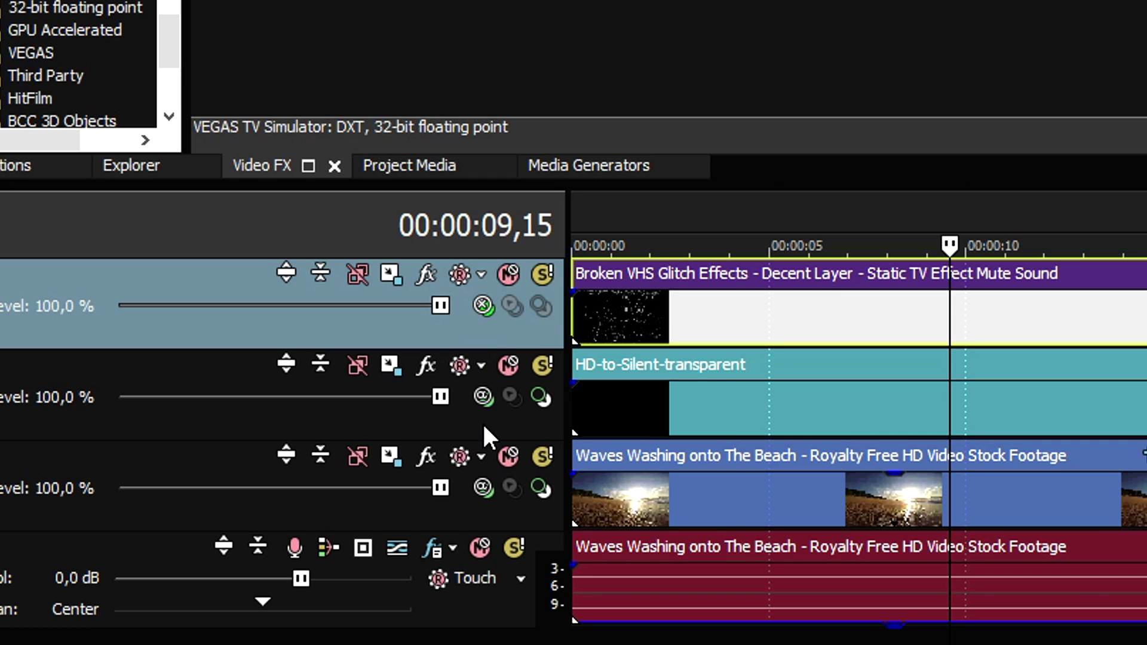
pyautogui.moveTo(482, 422); pyautogui.dragTo(482, 235)
pyautogui.moveTo(482, 236); pyautogui.dragTo(482, 239)
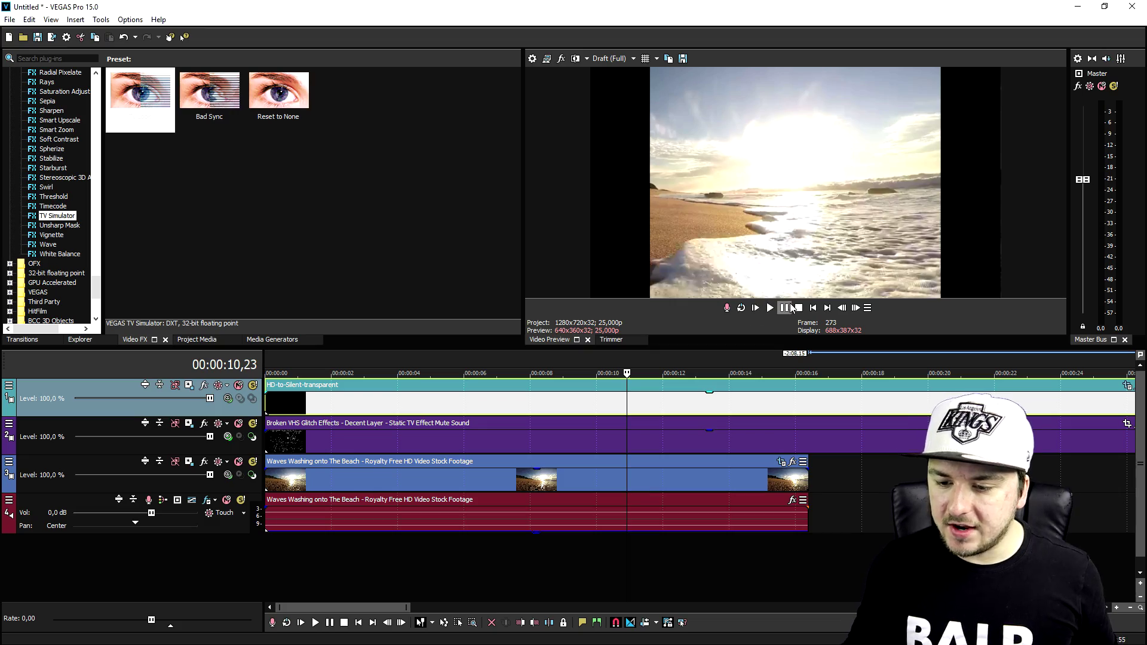
pyautogui.click(795, 308)
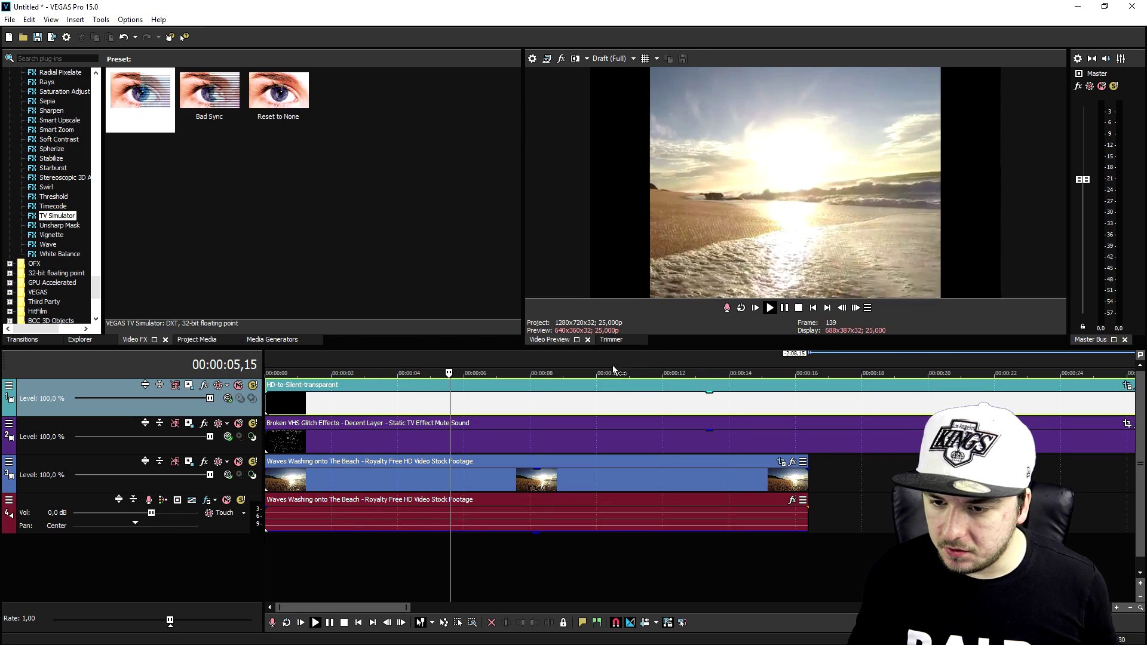
pyautogui.press('space')
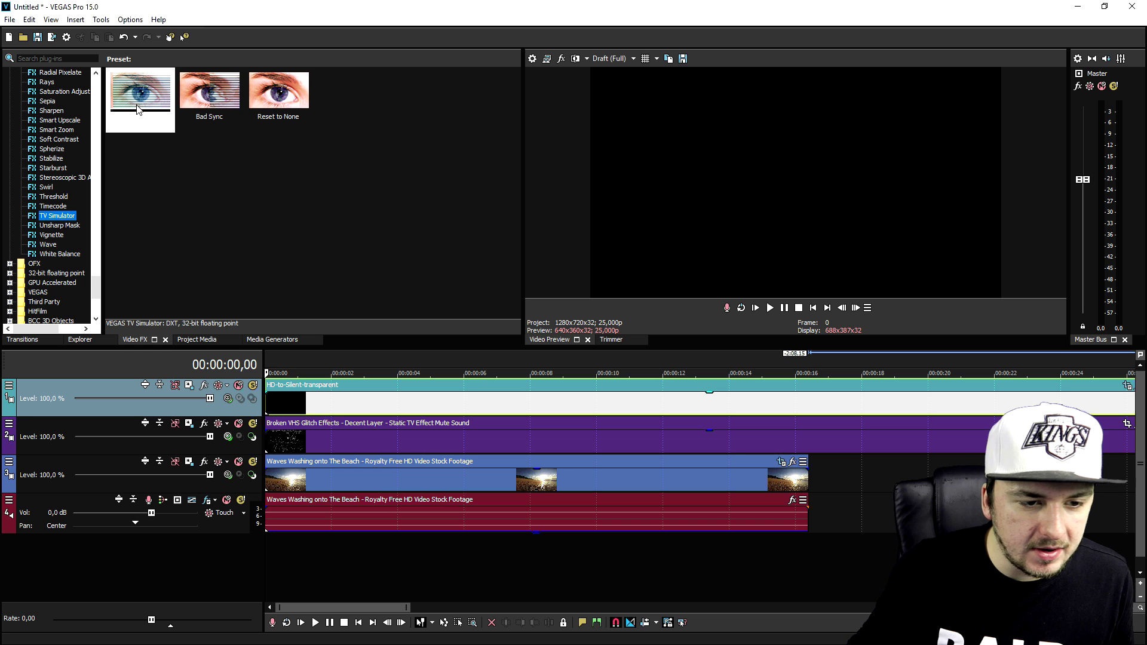
# Step: Apply TV Simulator's TV Look preset to the beach clip and preview it
pyautogui.click(327, 221)
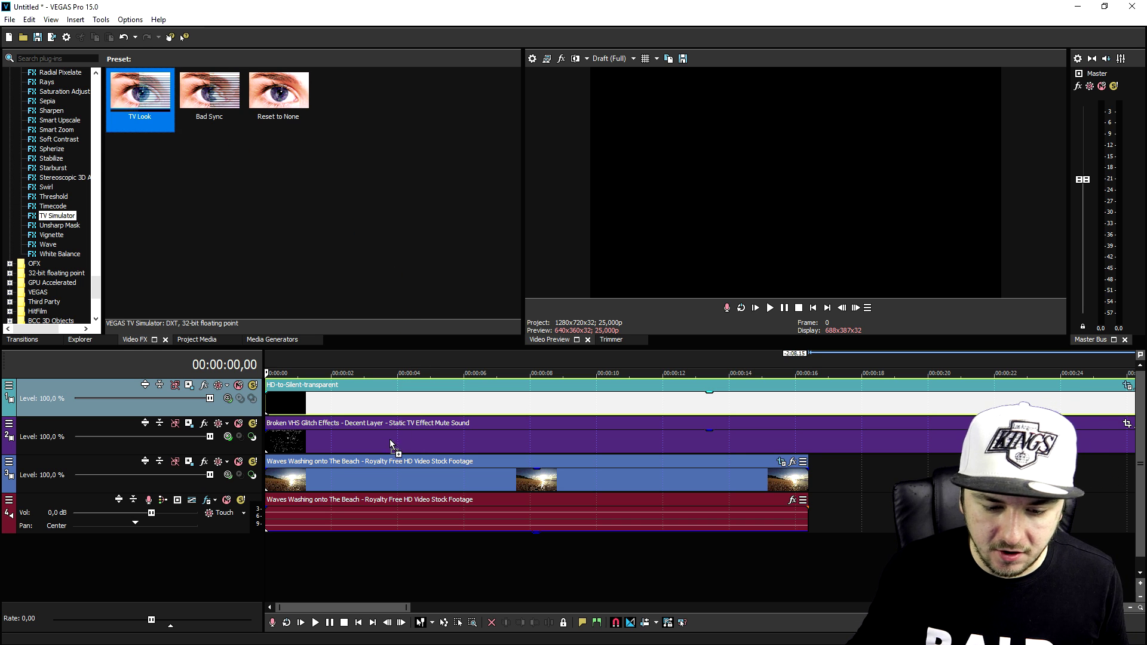
pyautogui.moveTo(377, 478); pyautogui.dragTo(377, 479)
pyautogui.click(565, 481)
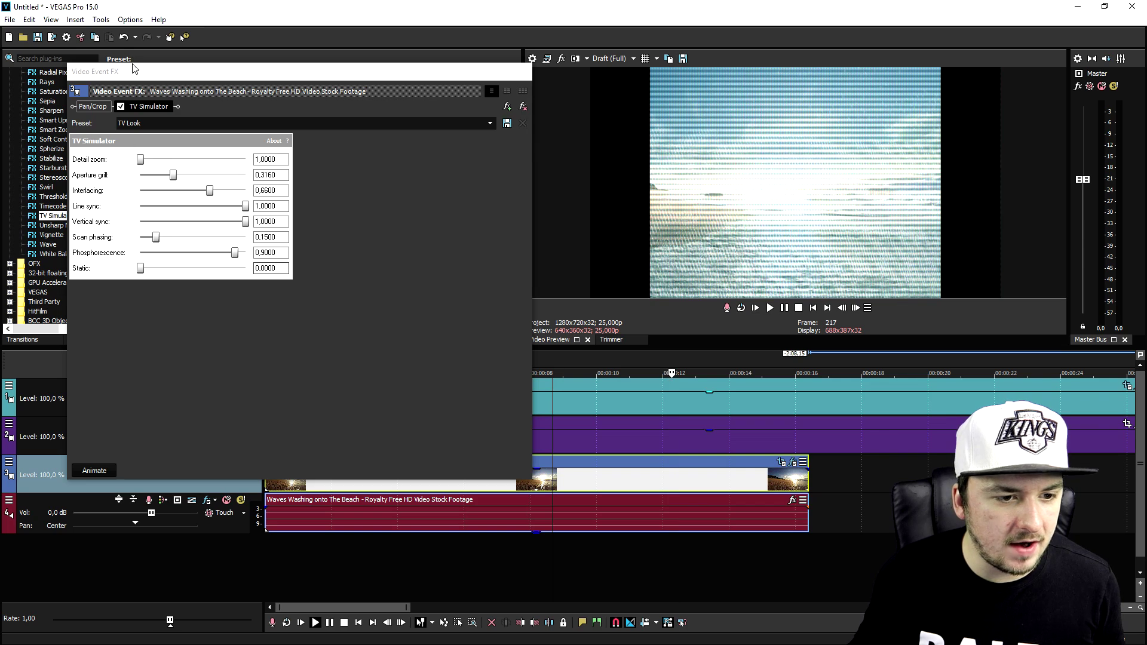
# Step: Finish TV Simulator at Aperture grill 0,1420, Interlacing 0,7600, Line sync 0 and close the window
pyautogui.press('space')
pyautogui.moveTo(139, 159); pyautogui.dragTo(209, 157)
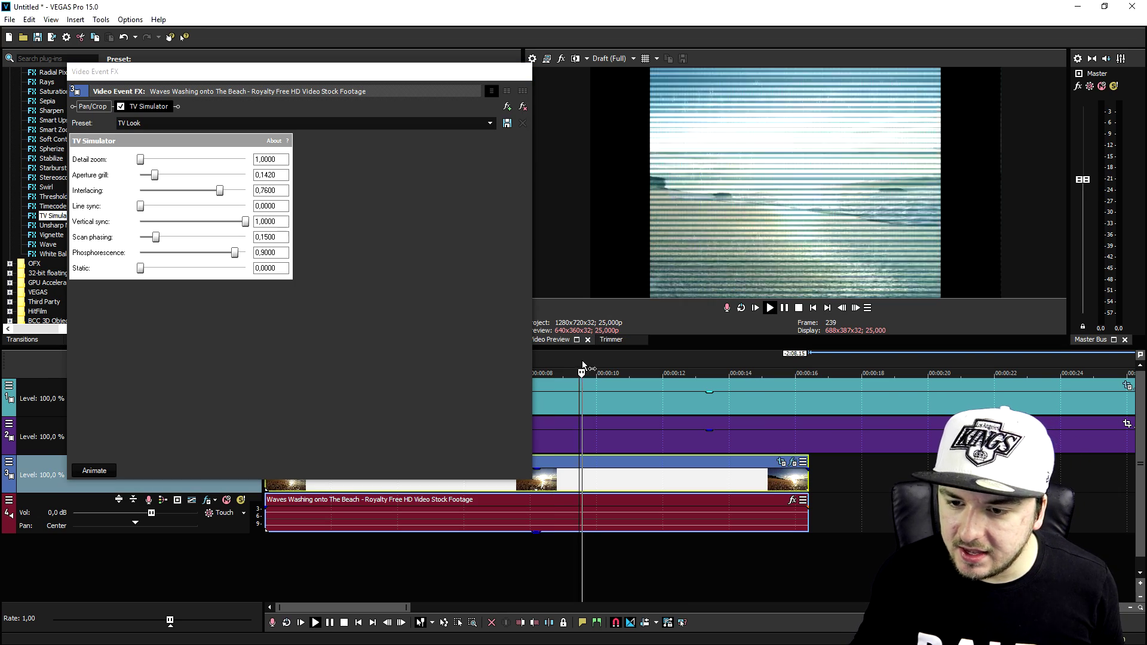
pyautogui.click(524, 71)
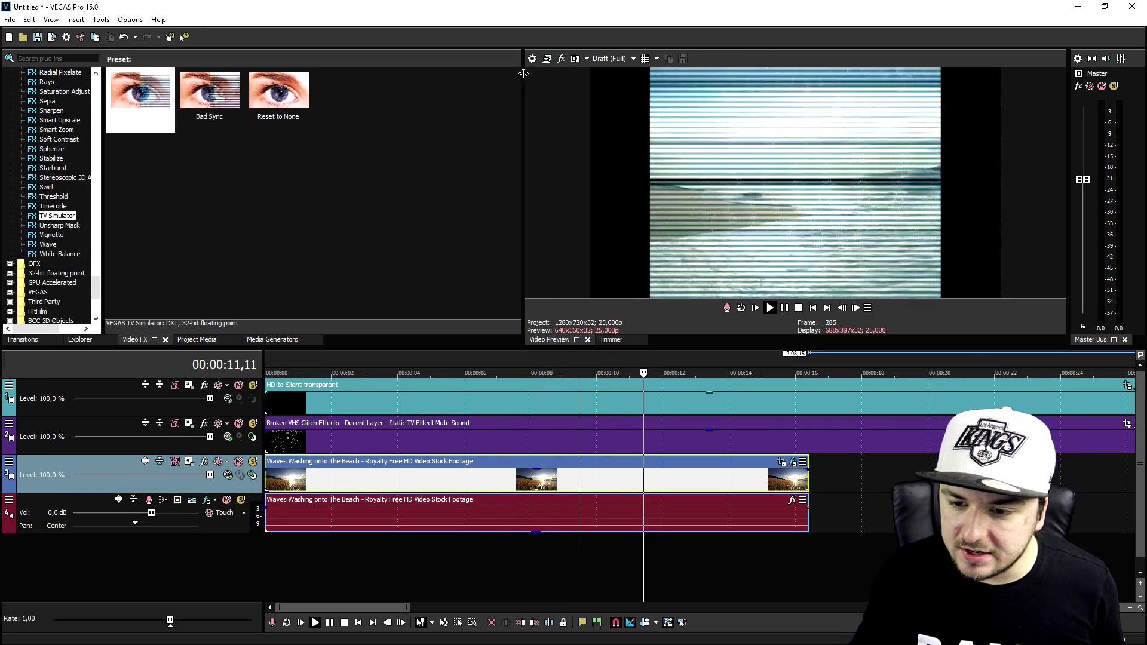